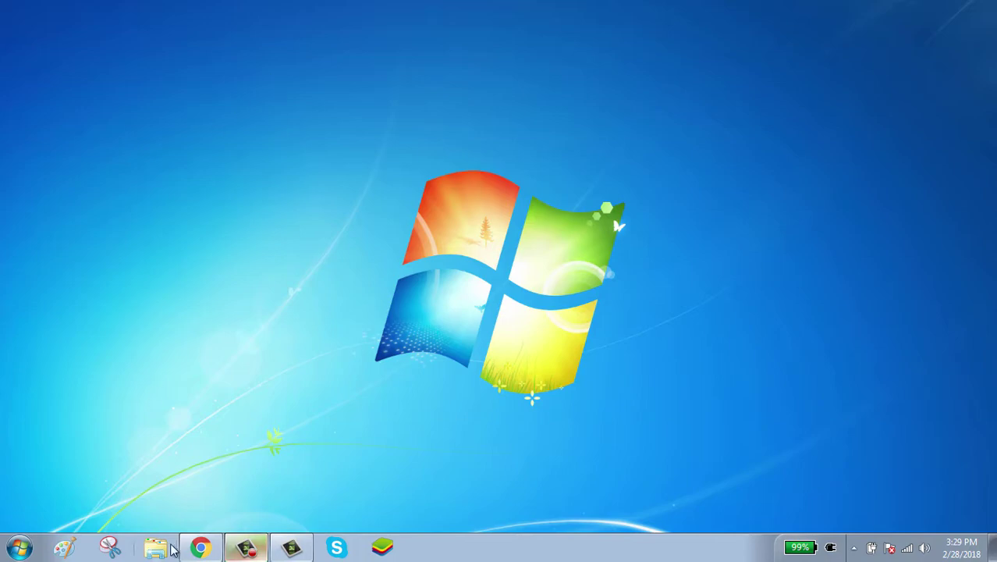
- Load vk.com in a Chrome incognito window
left_click(201, 547)
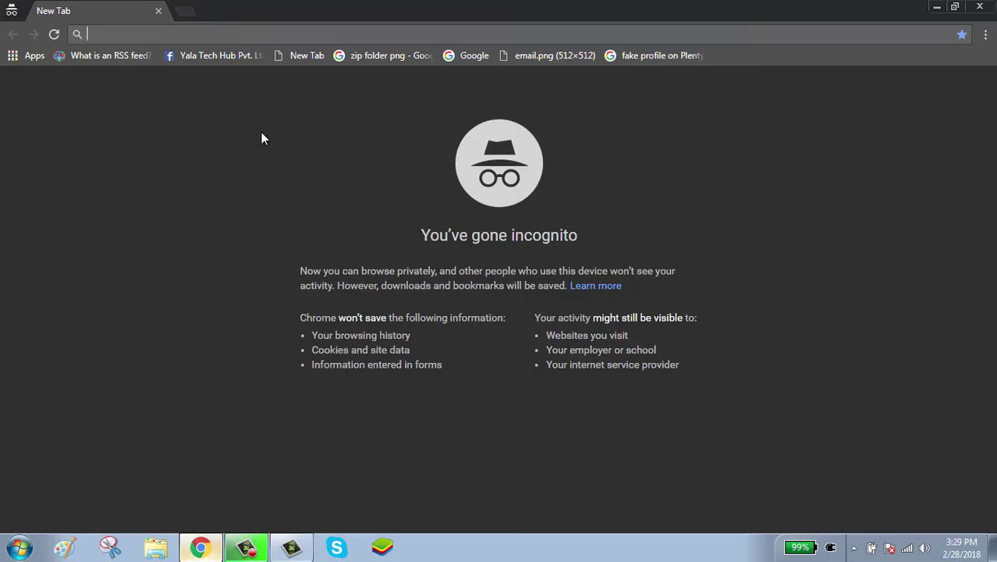
type("vk.c")
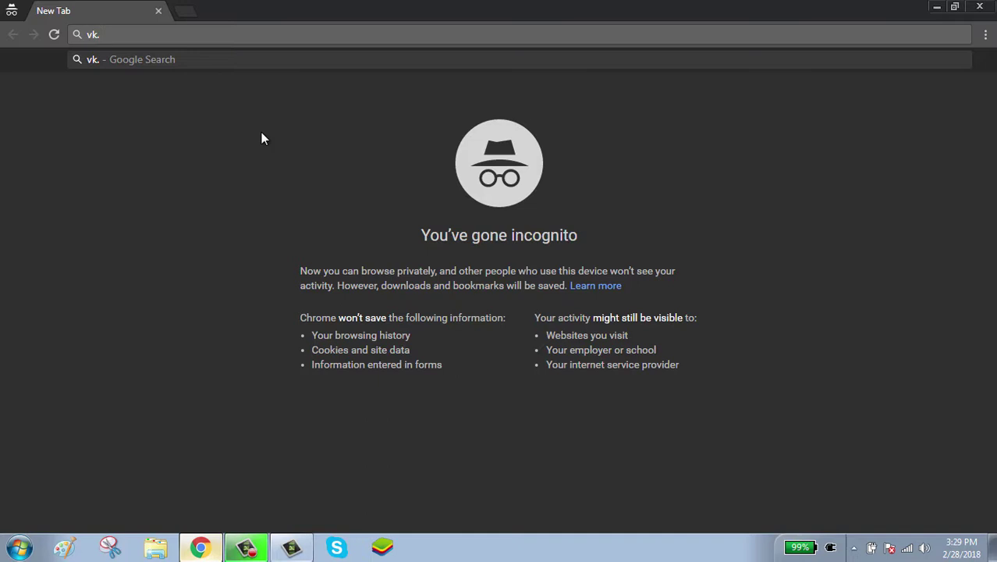
type("om")
key("Return")
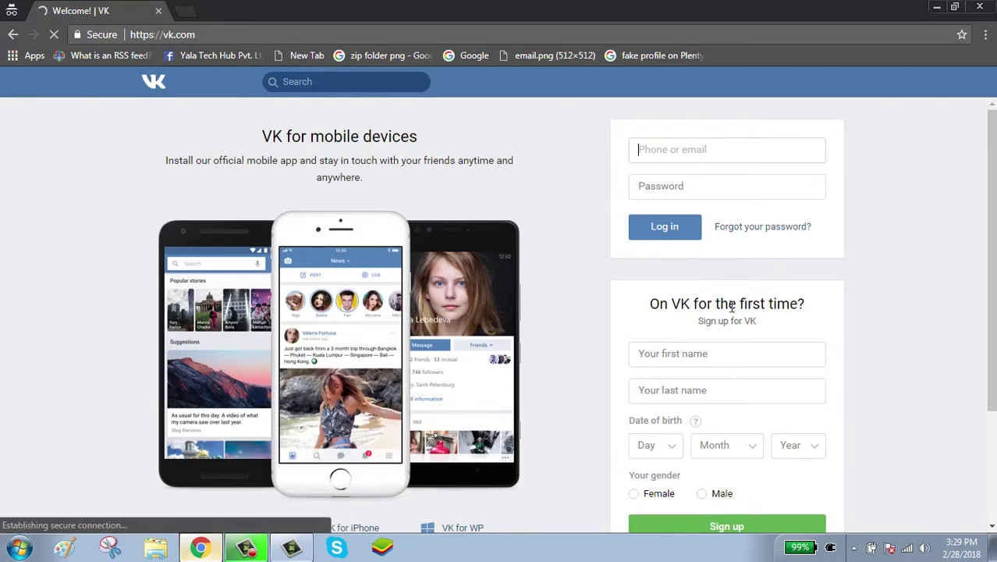
- Enter first name 'table' and last name 'pen' in the sign-up form
scroll(732, 307, "down", 1)
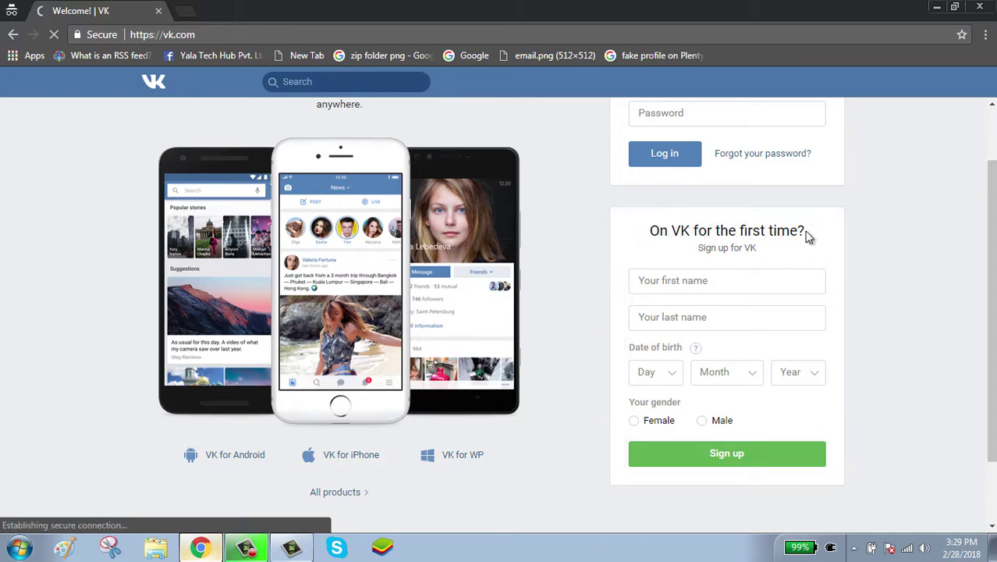
left_click(691, 282)
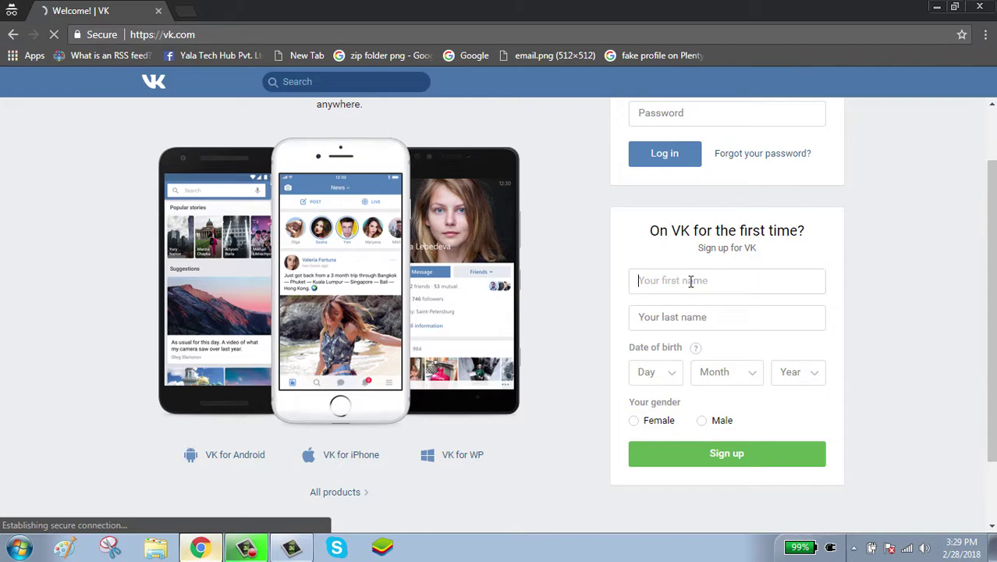
type("tablr")
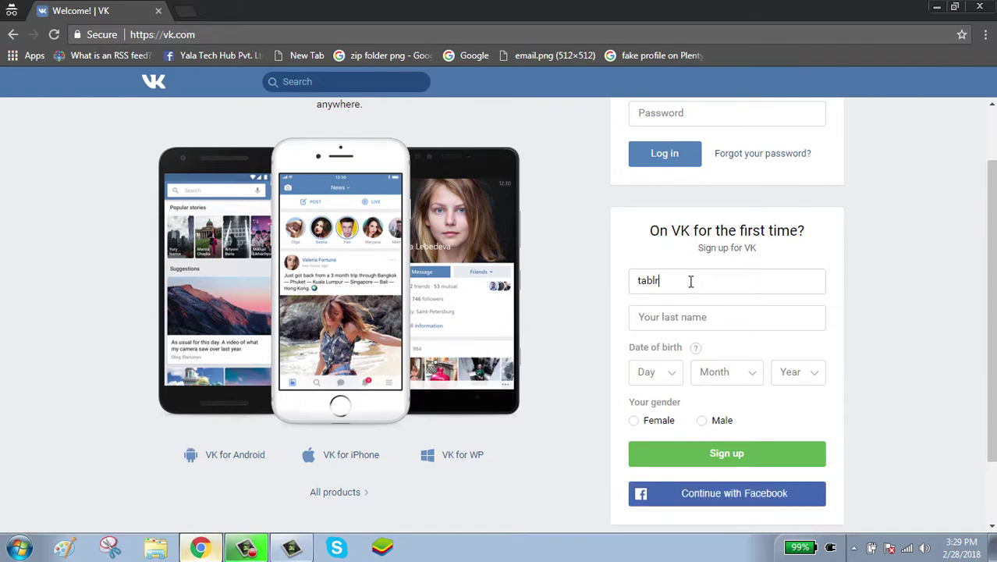
key("BackSpace")
type("e")
left_click(689, 315)
type("pen")
left_click(668, 383)
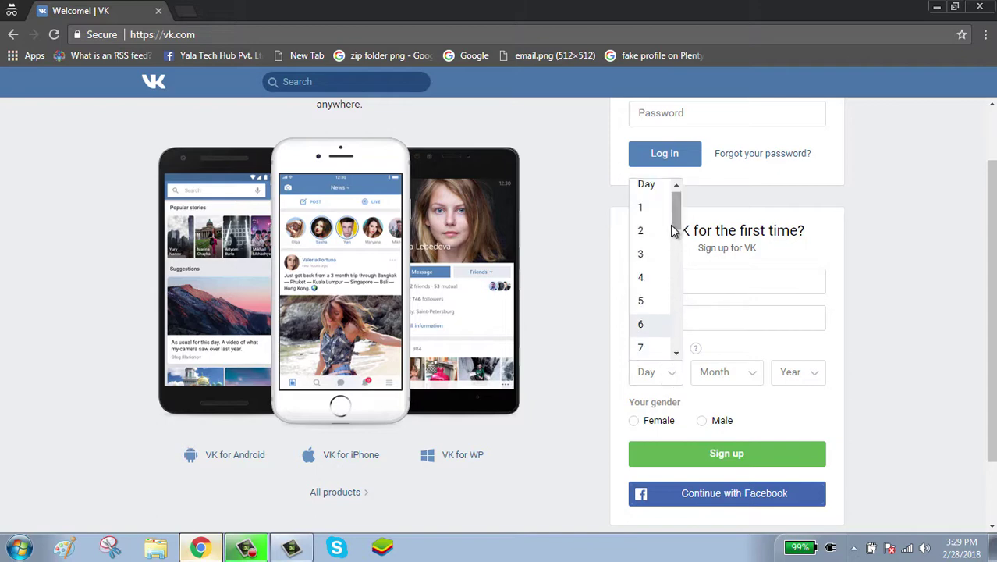
scroll(659, 297, "down", 3)
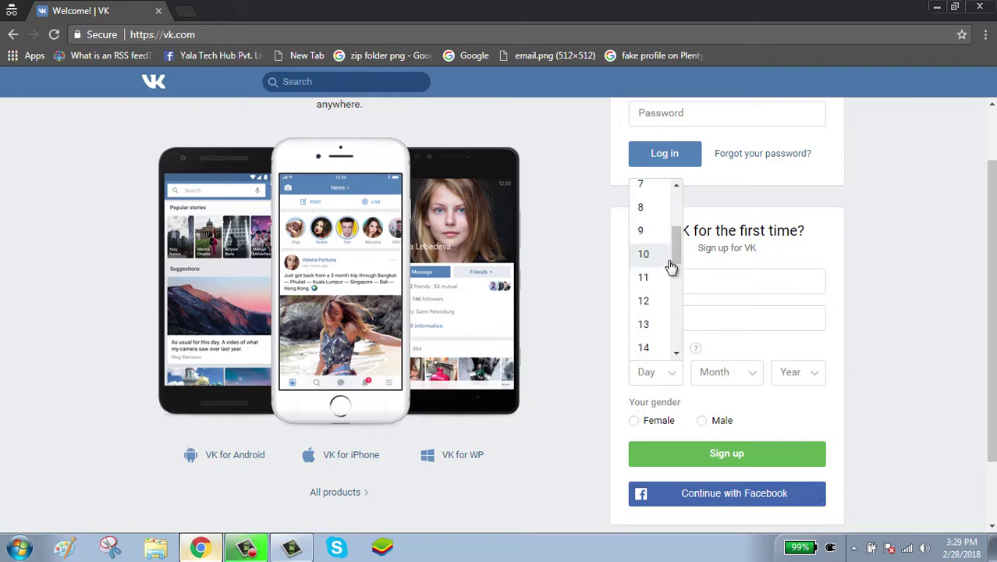
left_click_drag(676, 261, 680, 291)
left_click(661, 292)
left_click(758, 380)
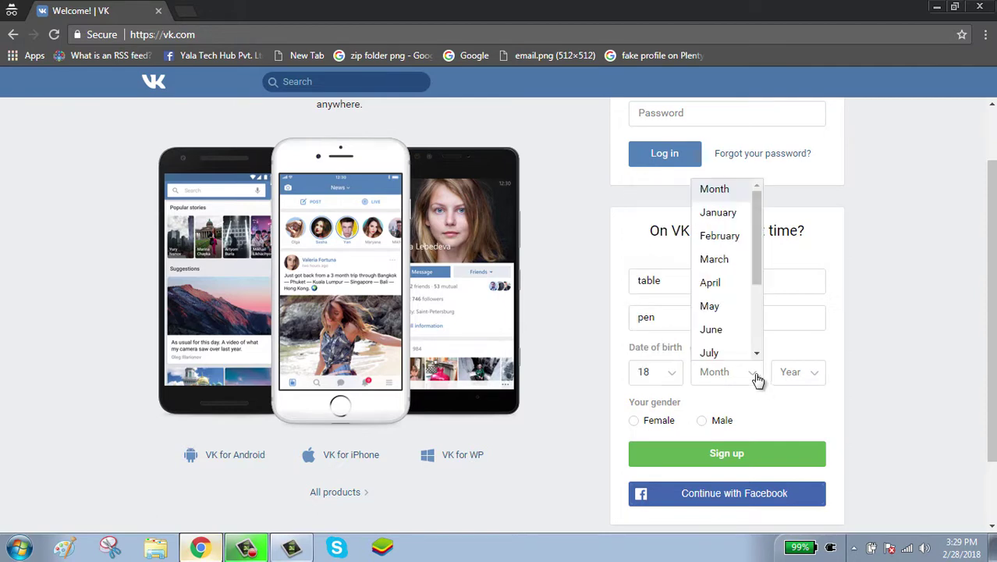
left_click_drag(756, 273, 756, 350)
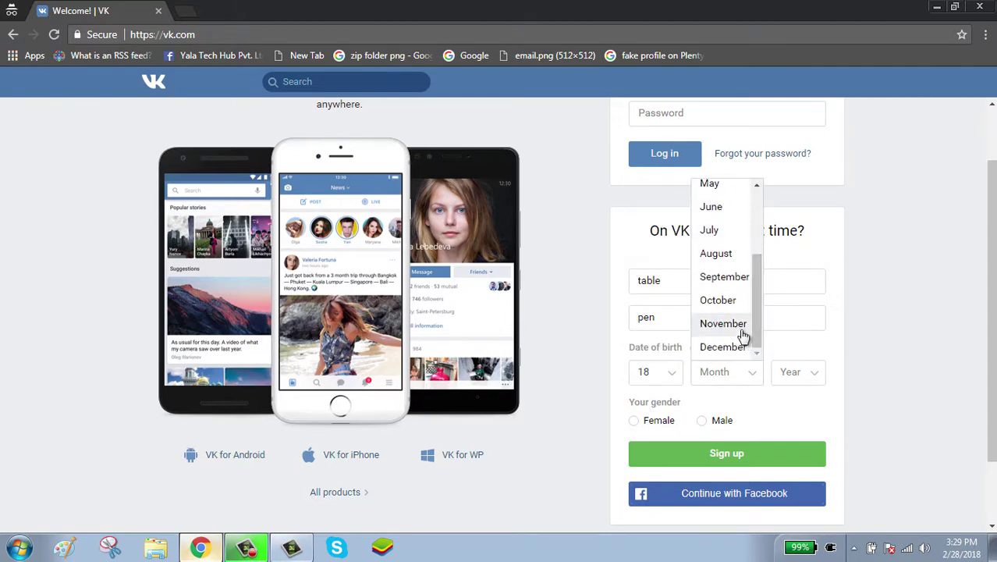
left_click(743, 335)
left_click(817, 379)
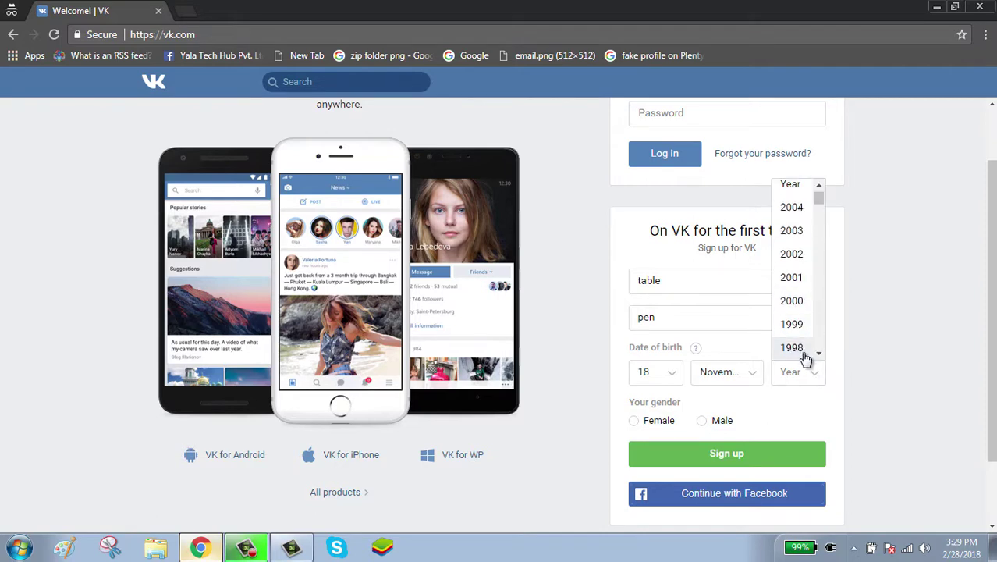
left_click(803, 351)
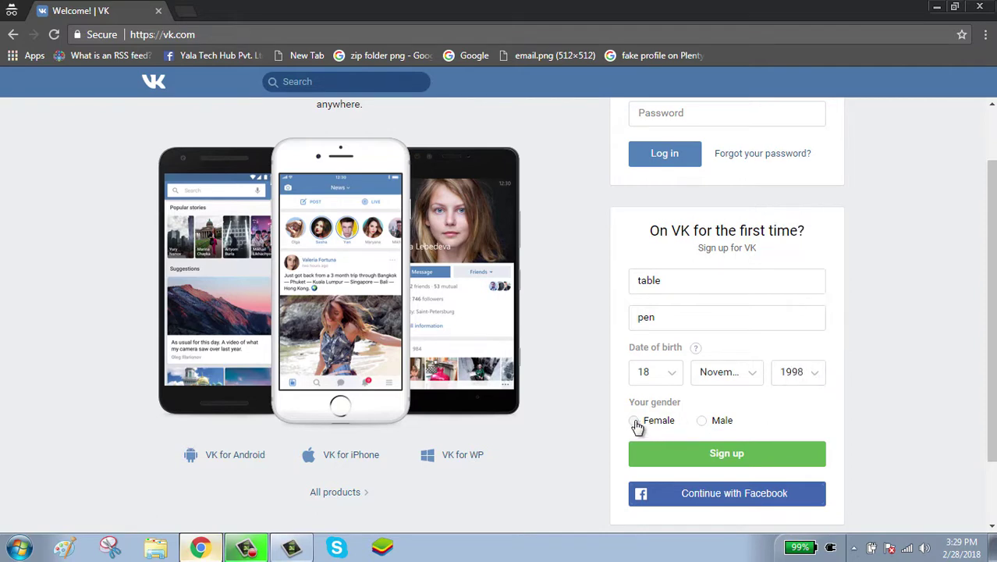
left_click(635, 422)
- Submit sign-up, enter a Nepal mobile number, request the code, and enter the received confirmation code
left_click(760, 453)
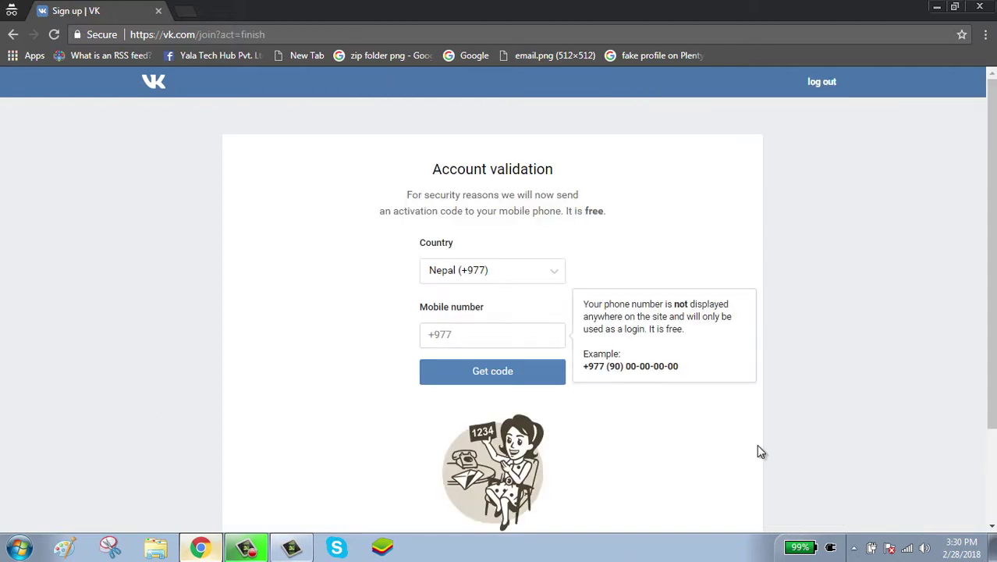
scroll(483, 381, "down", 1)
left_click(523, 299)
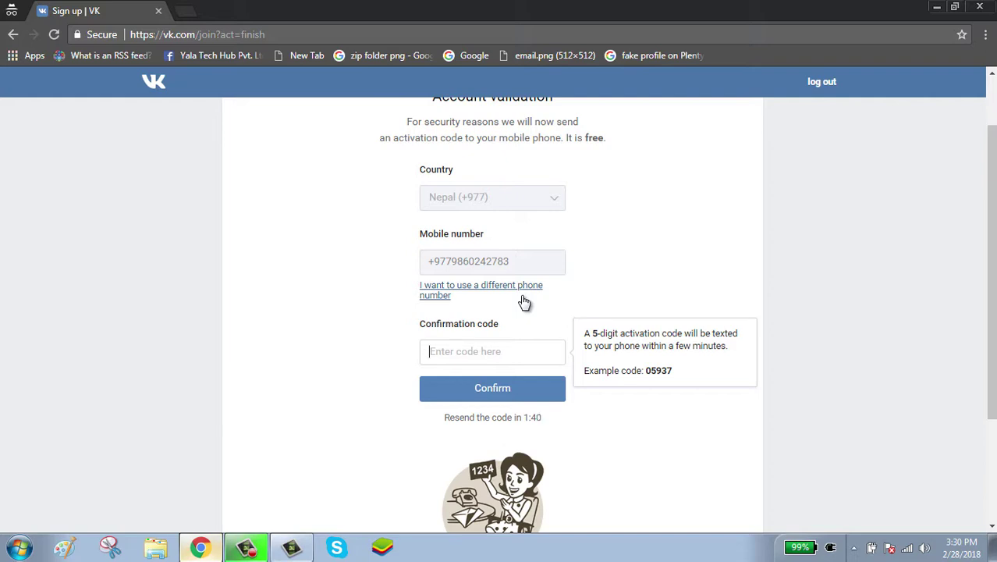
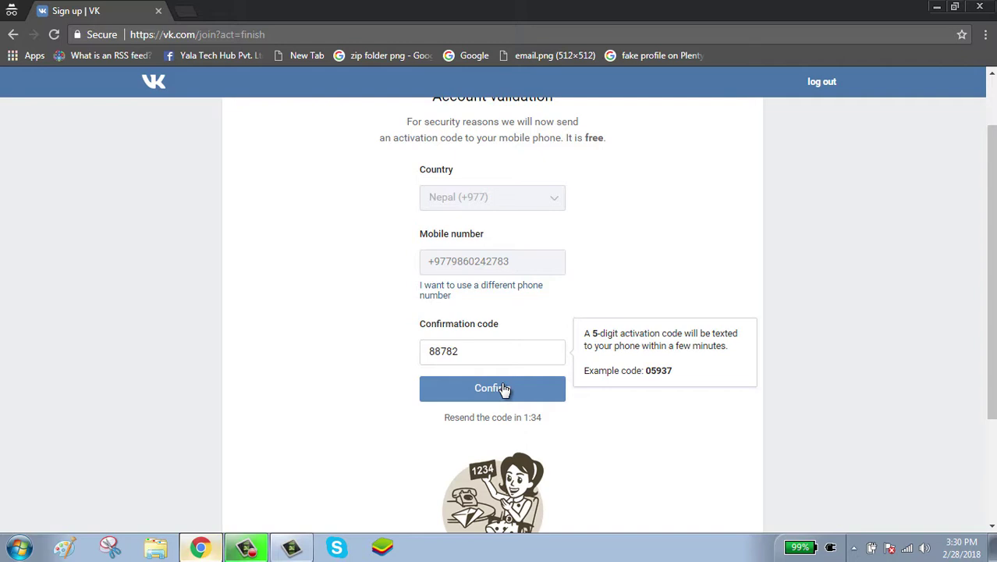
- Confirm the activation code and type the new account password
left_click(502, 387)
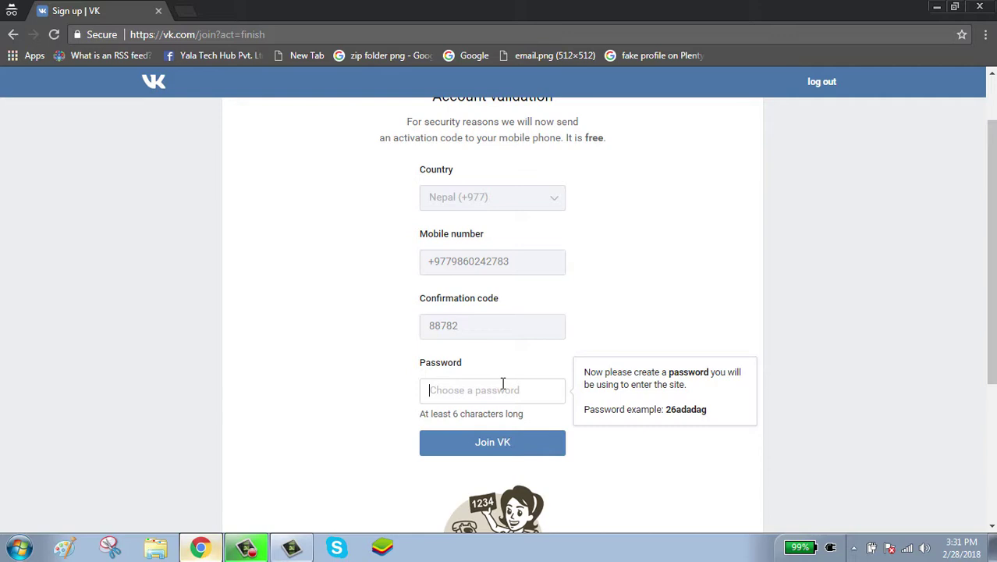
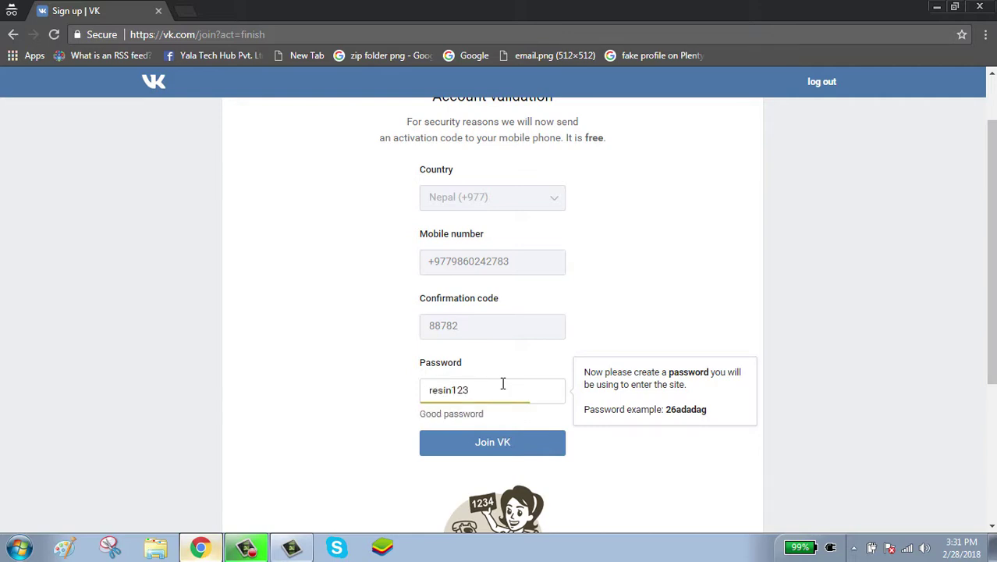
- Join VK, handle the short link prompt, and view the new Table Pen profile page
left_click(526, 453)
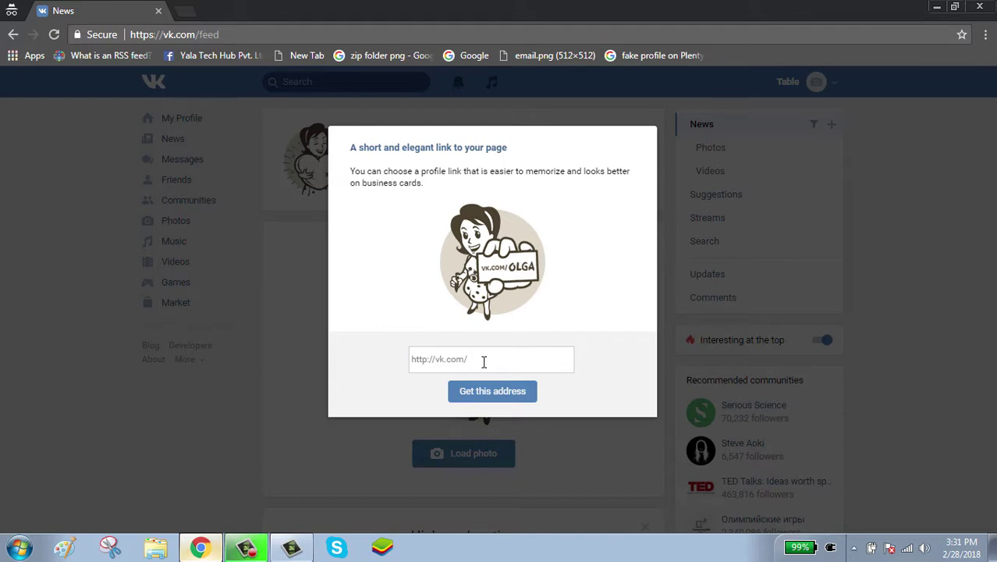
type("san")
type("ja")
left_click(830, 547)
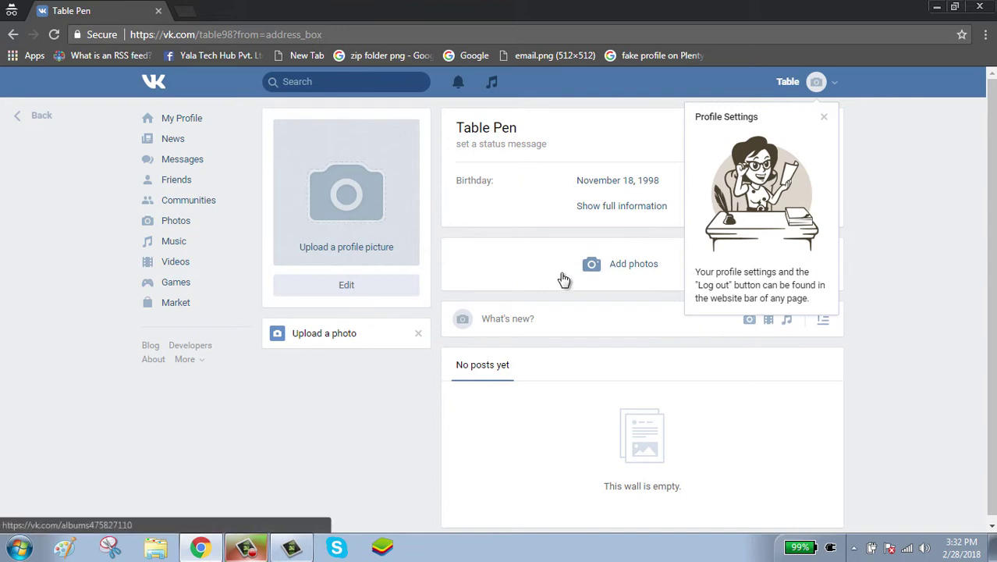
scroll(563, 279, "down", 1)
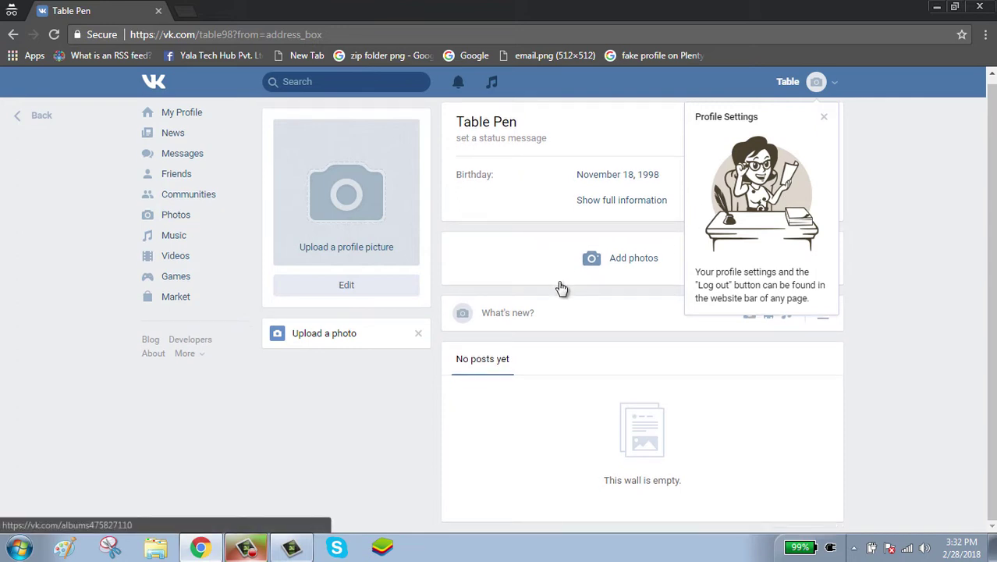